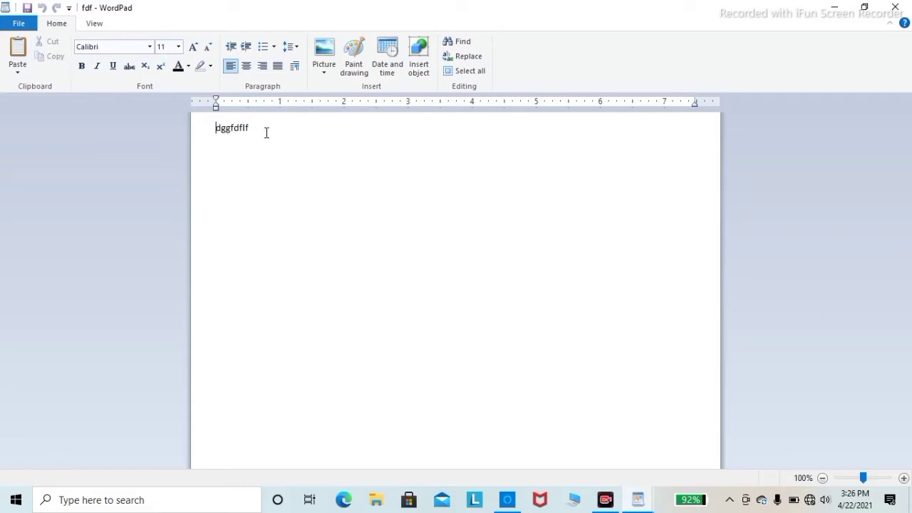
- Cut the word on the first line and paste it back in the same place
drag(266, 132, 209, 133)
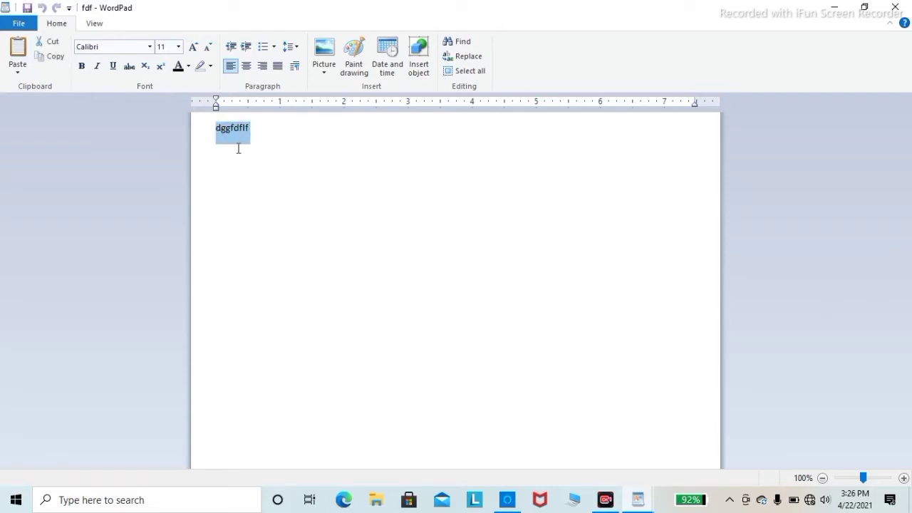
click(53, 45)
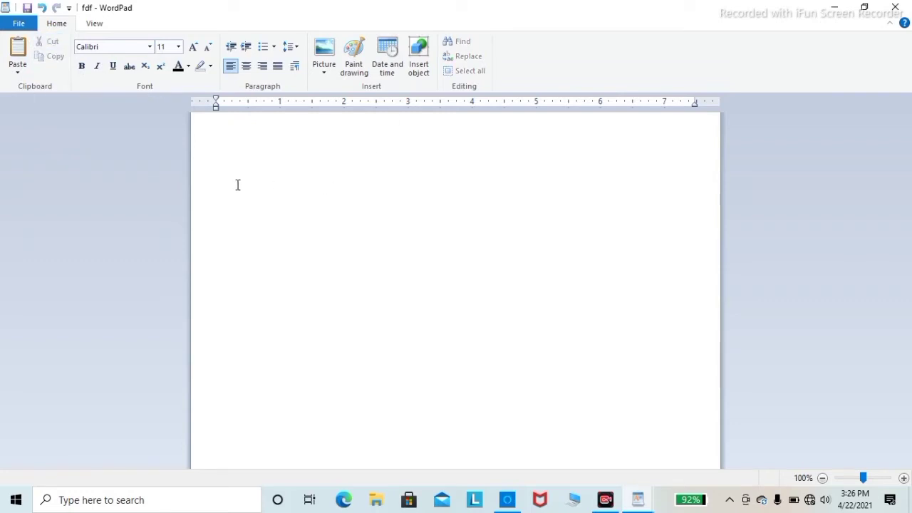
click(17, 50)
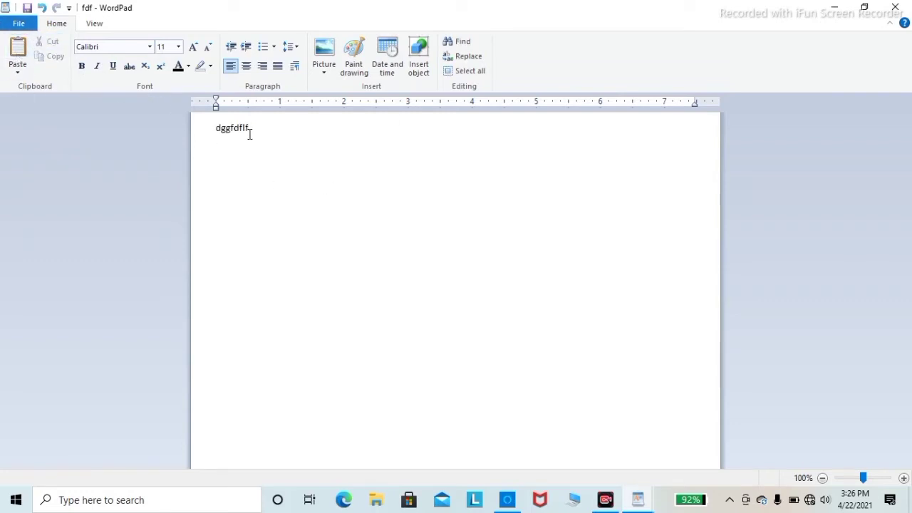
- Add three lines below the first word: "hjkhkj", "jhjk" and "jhkj"
key(Return)
text(hjkhkj )
text(jhjk)
key(Return)
text(jhkj)
- Copy the last line "jhkj" and paste it on a new line below
drag(235, 195, 191, 203)
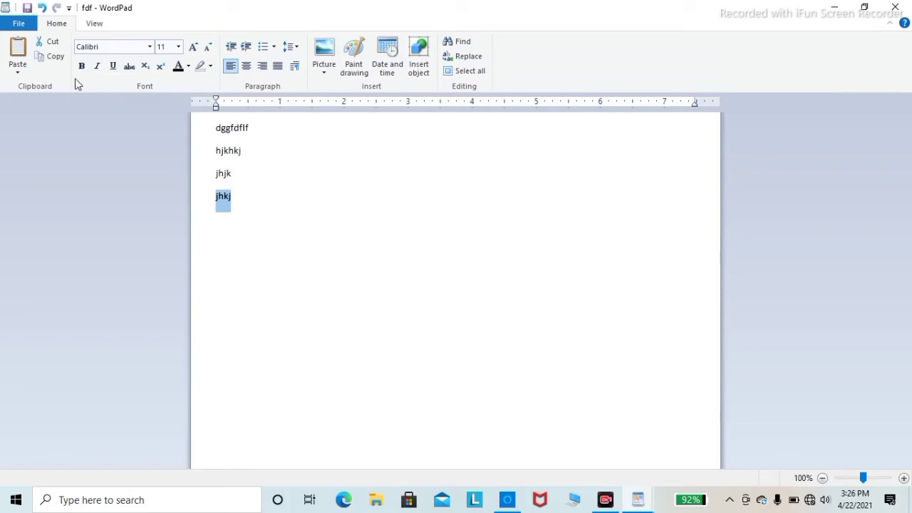
click(62, 57)
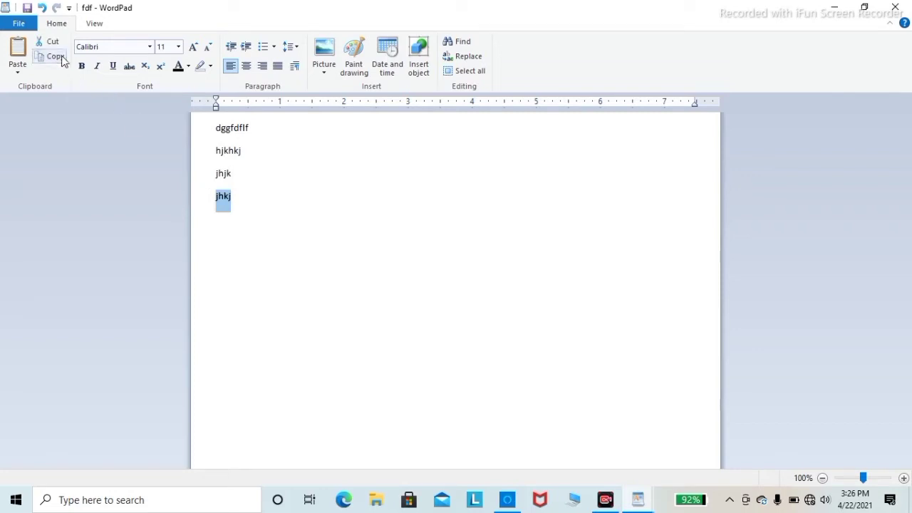
click(259, 196)
key(Return)
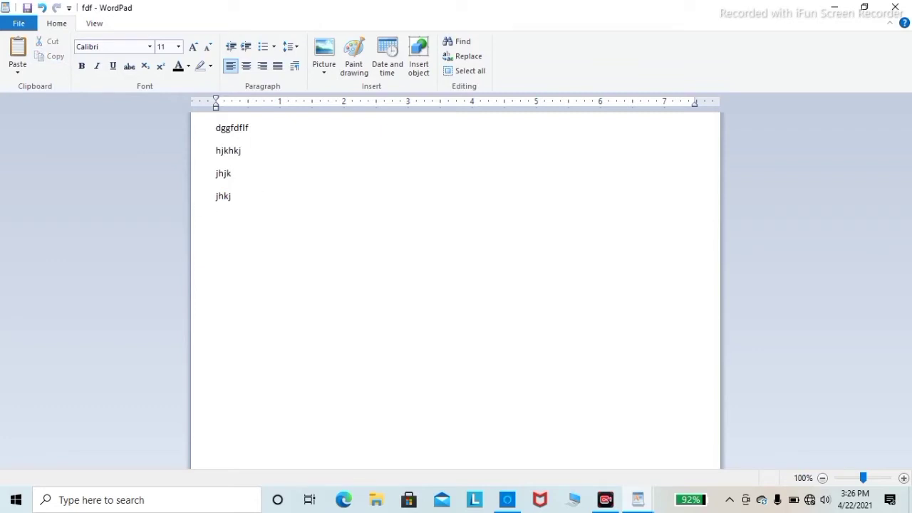
click(17, 54)
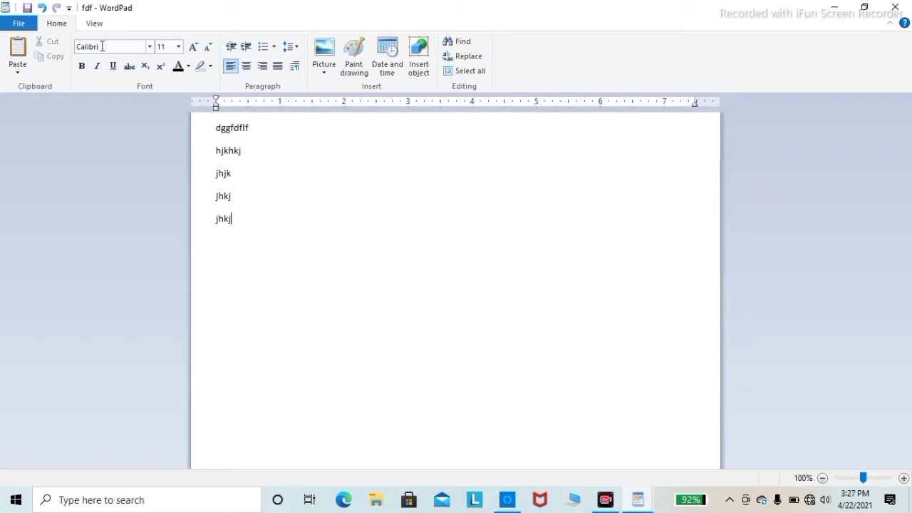
- Change the font of the fourth line, the first "jhkj", to Berlin Sans FB Demi
click(150, 47)
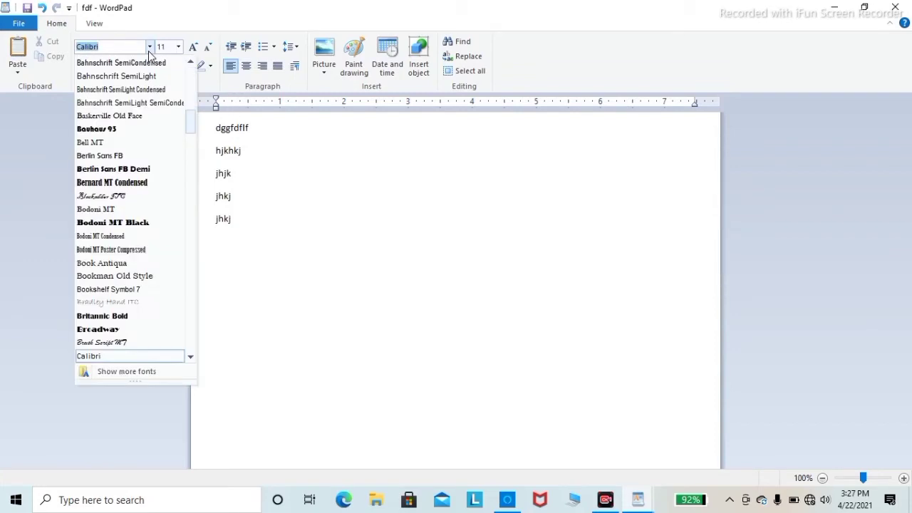
click(244, 195)
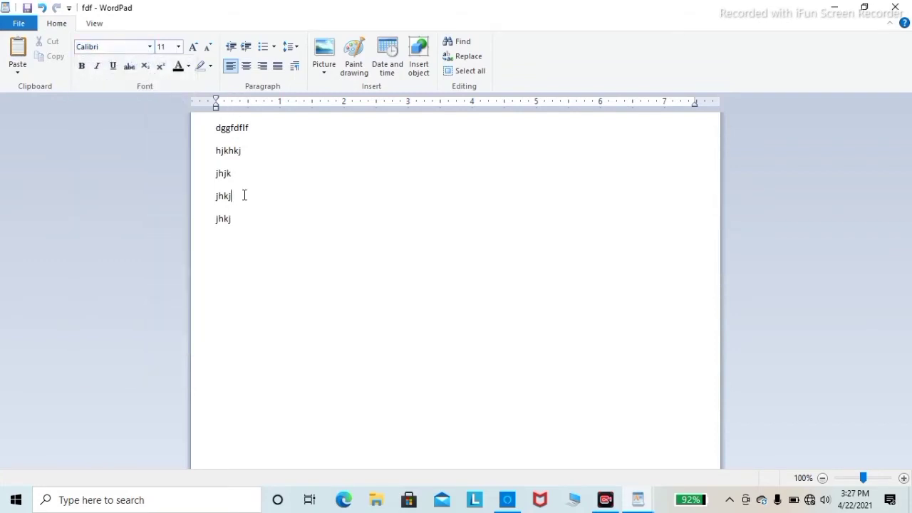
drag(244, 195, 194, 198)
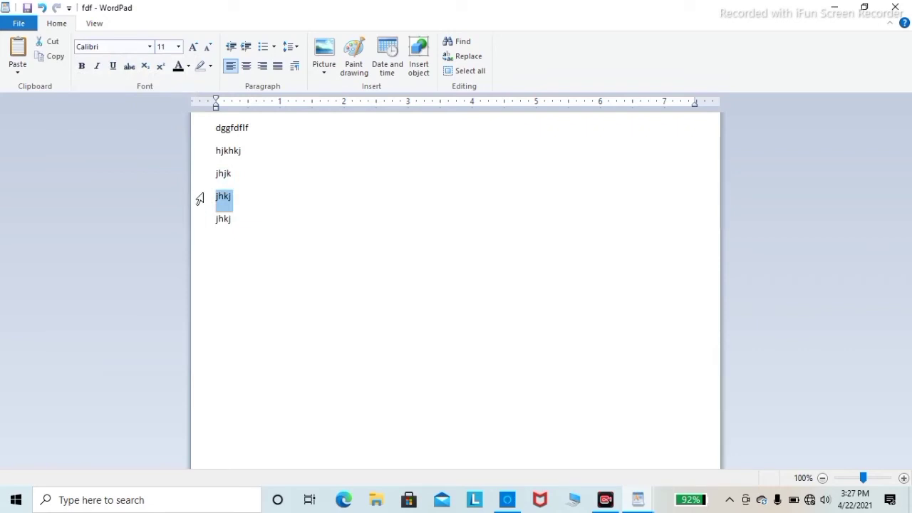
click(150, 47)
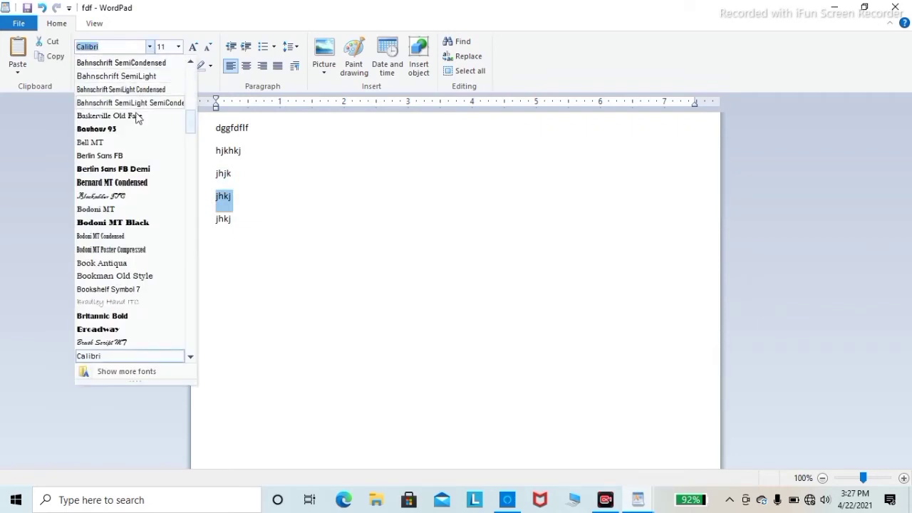
click(137, 169)
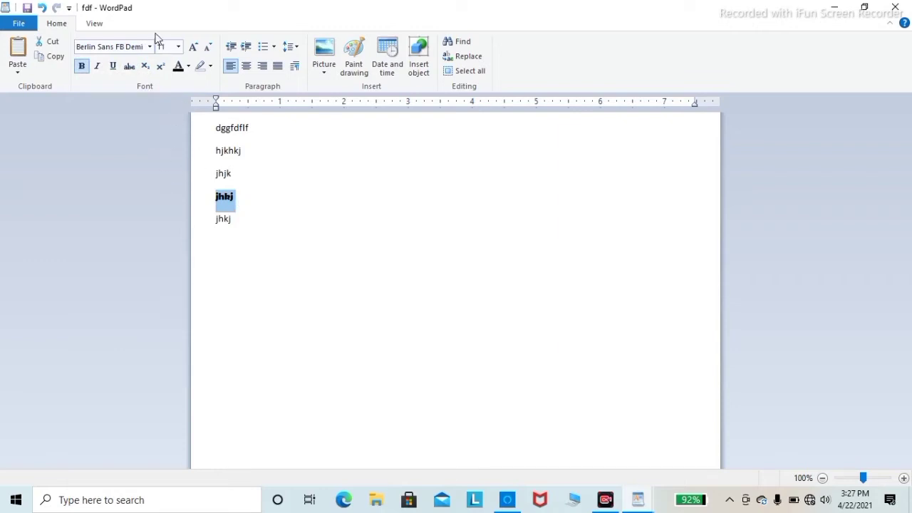
- Try font size 24 on the selected fourth line and settle on size 28
click(178, 47)
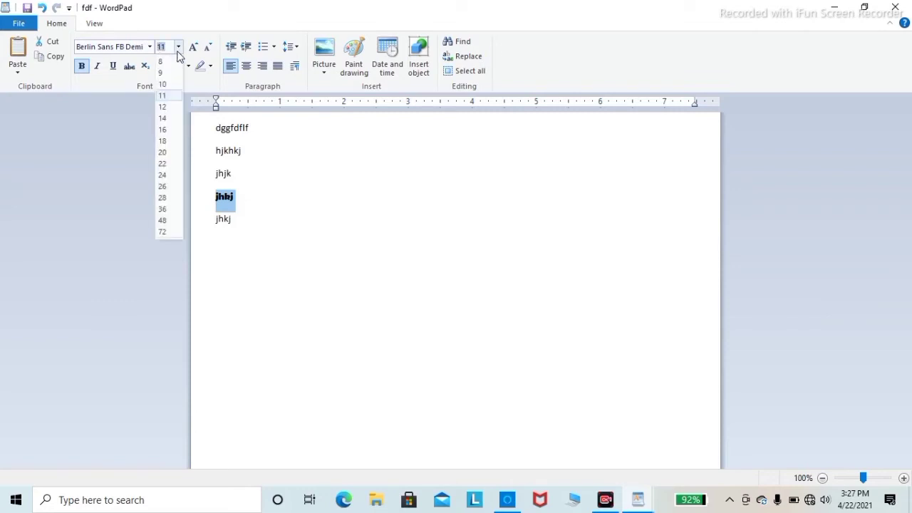
click(174, 175)
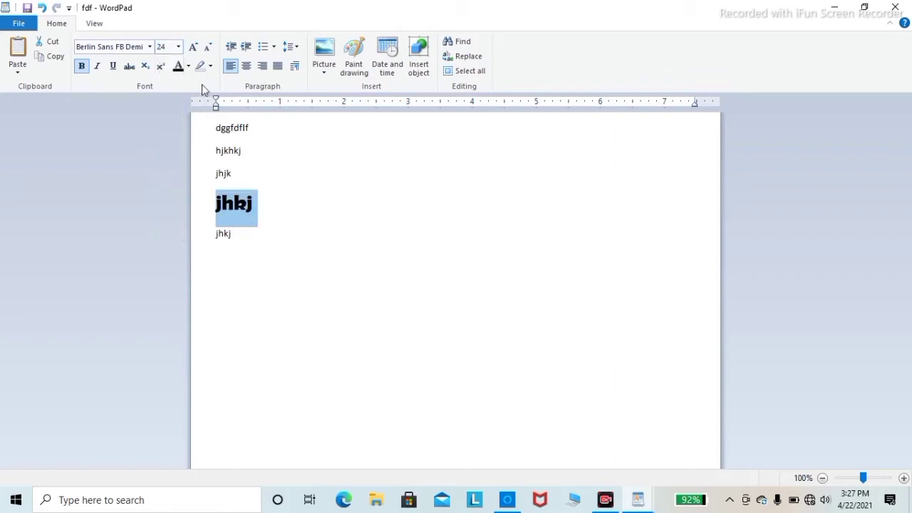
click(178, 47)
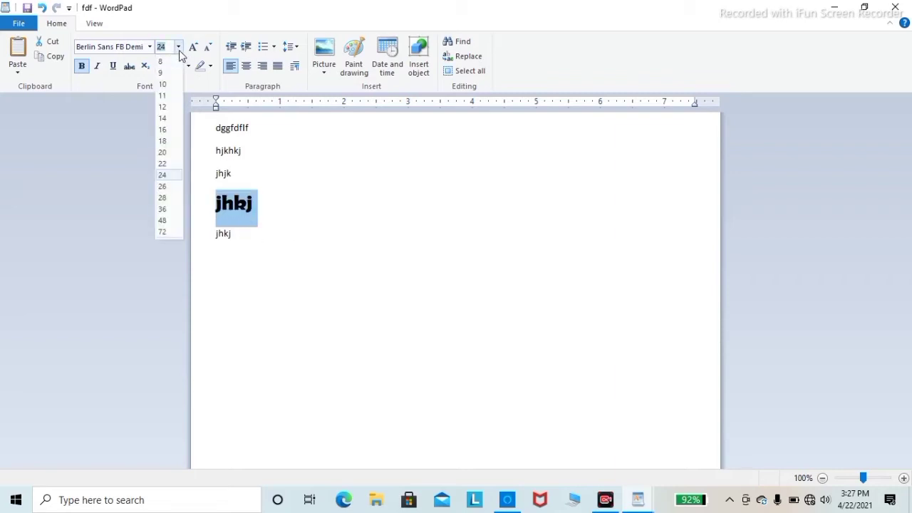
click(177, 203)
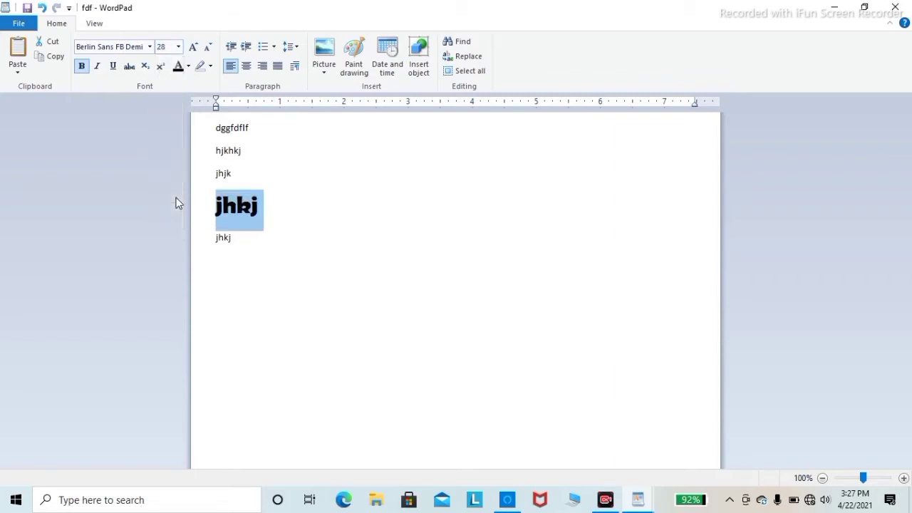
- Grow the selected fourth line's text step by step to font size 170
click(194, 48)
click(193, 48)
click(194, 48)
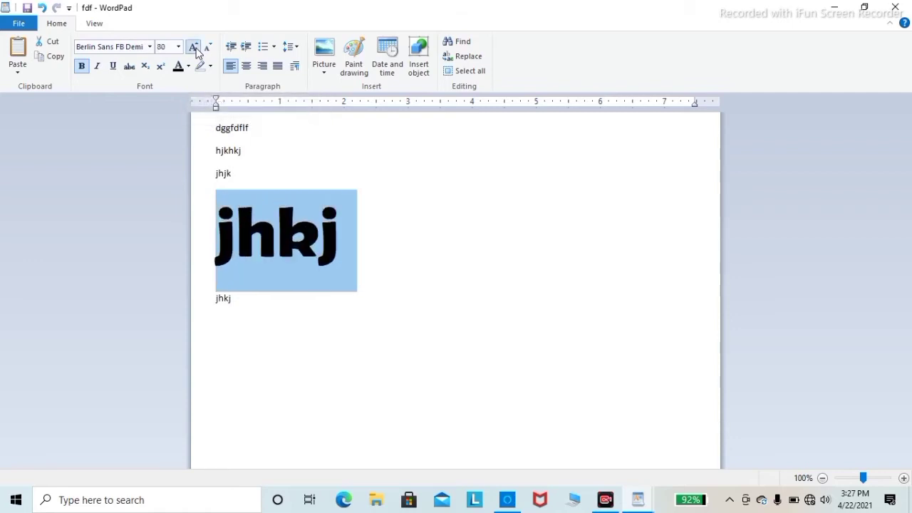
click(194, 47)
click(194, 47)
click(194, 47)
click(193, 47)
click(194, 48)
click(194, 48)
click(194, 47)
click(194, 47)
click(194, 47)
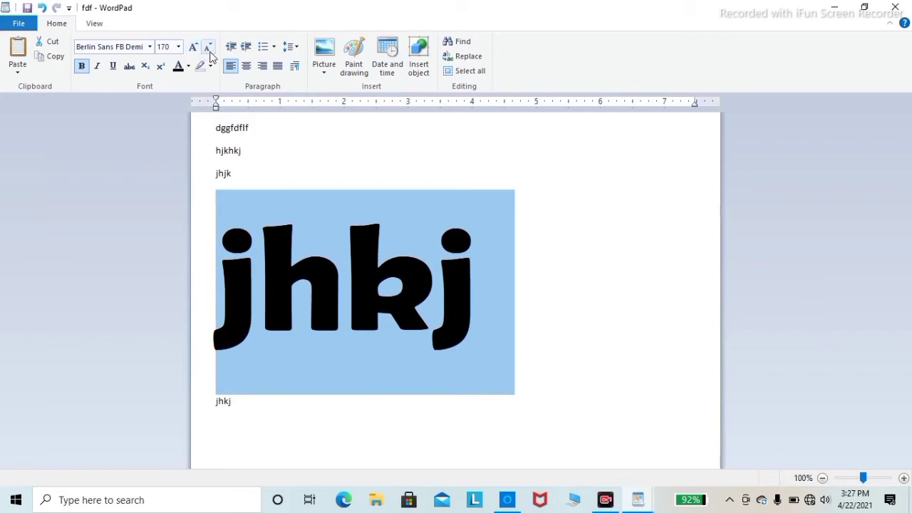
- Shrink the selected fourth line's text step by step to font size 28
click(209, 47)
click(209, 47)
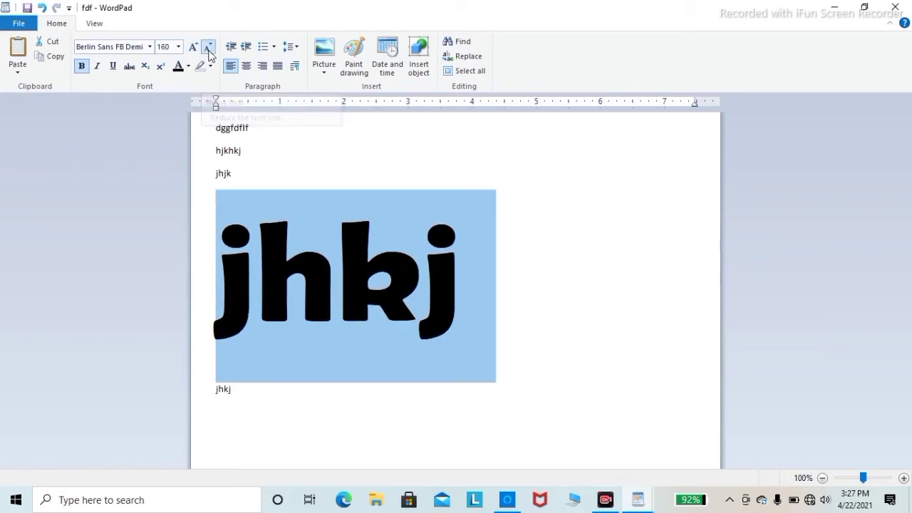
click(209, 48)
click(209, 47)
click(209, 48)
click(209, 48)
click(209, 48)
click(208, 47)
click(209, 50)
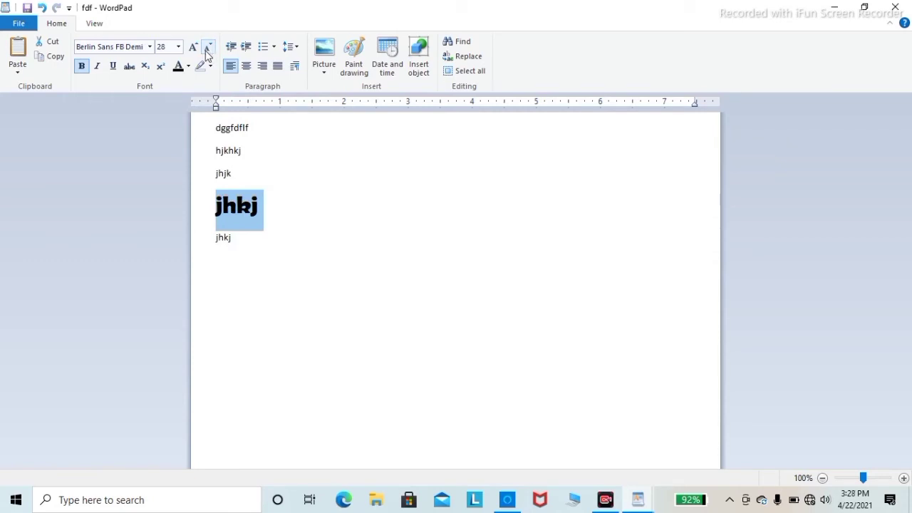
- Grow the selected fourth line's text to size 100 and shrink it to size 72
click(195, 48)
click(195, 47)
click(194, 48)
click(194, 48)
click(195, 48)
click(194, 48)
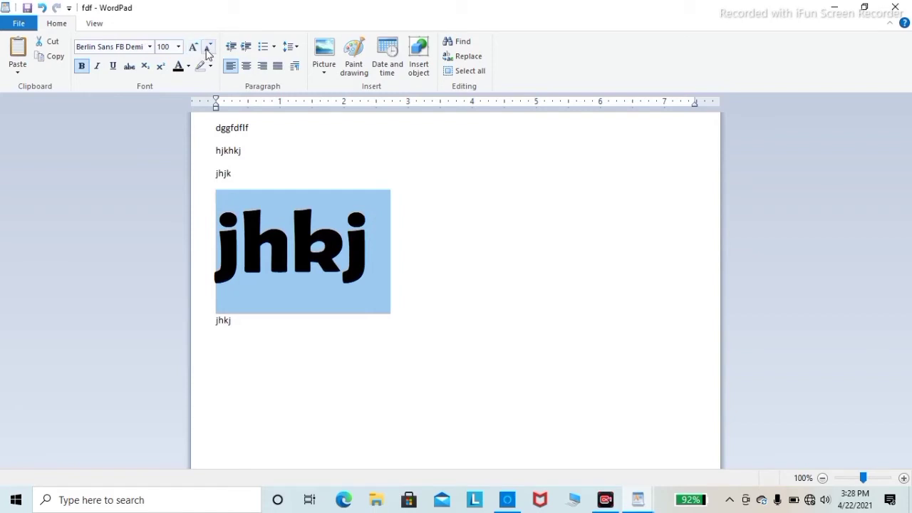
click(208, 50)
click(208, 50)
click(208, 50)
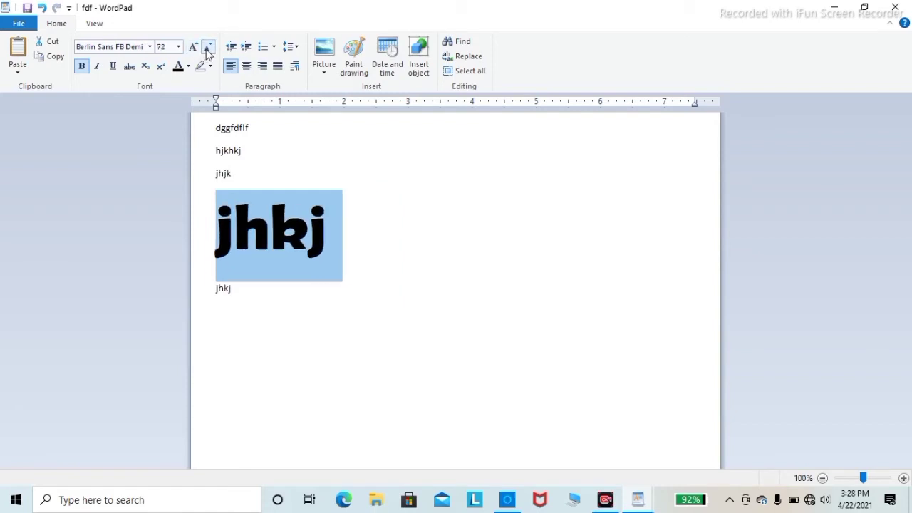
- Change the font of the selected fourth line to Arial
click(86, 69)
click(150, 46)
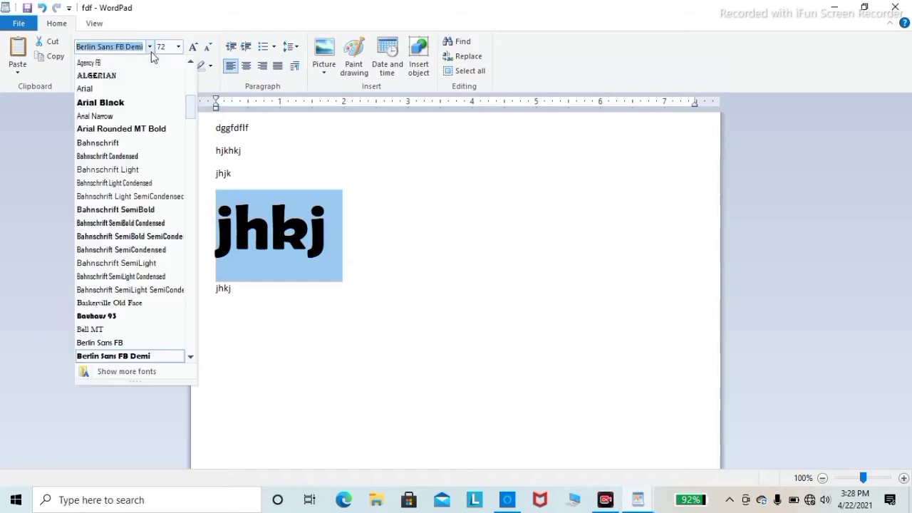
click(135, 89)
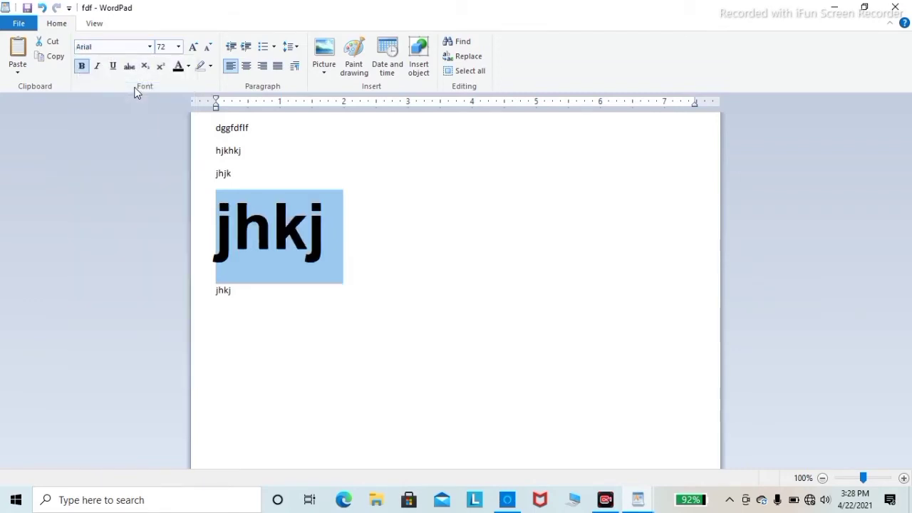
- Toggle bold repeatedly on the selected fourth line, leaving the text without bold
click(85, 67)
click(86, 67)
click(86, 67)
click(86, 68)
click(86, 68)
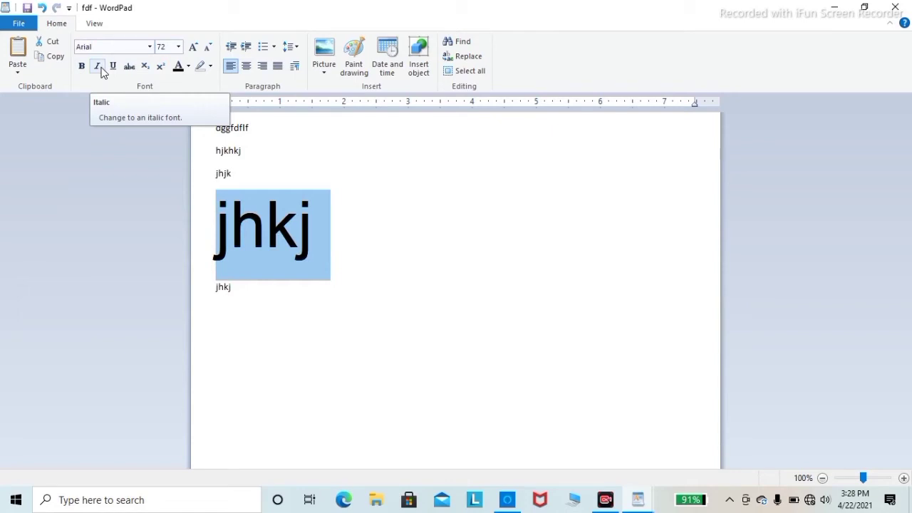
- Toggle italic on and off for the selected fourth line, leaving the text upright
click(97, 66)
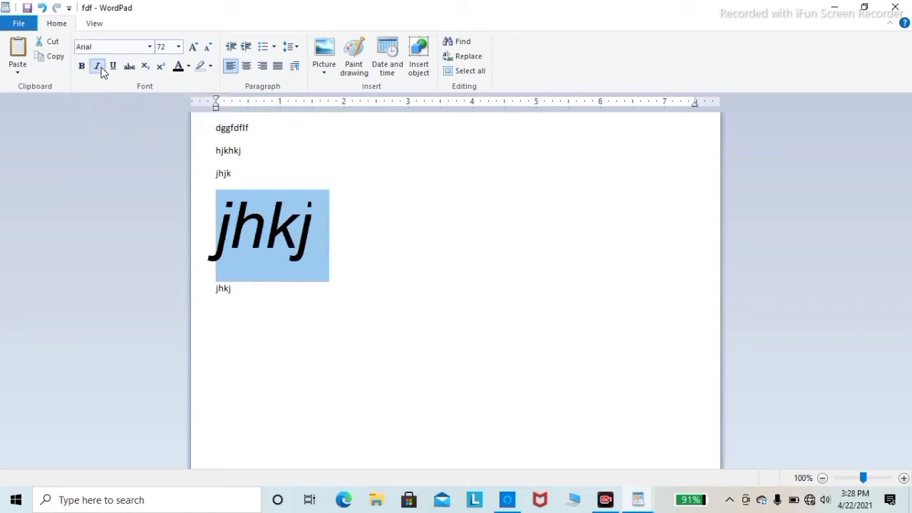
click(101, 70)
click(101, 69)
click(101, 69)
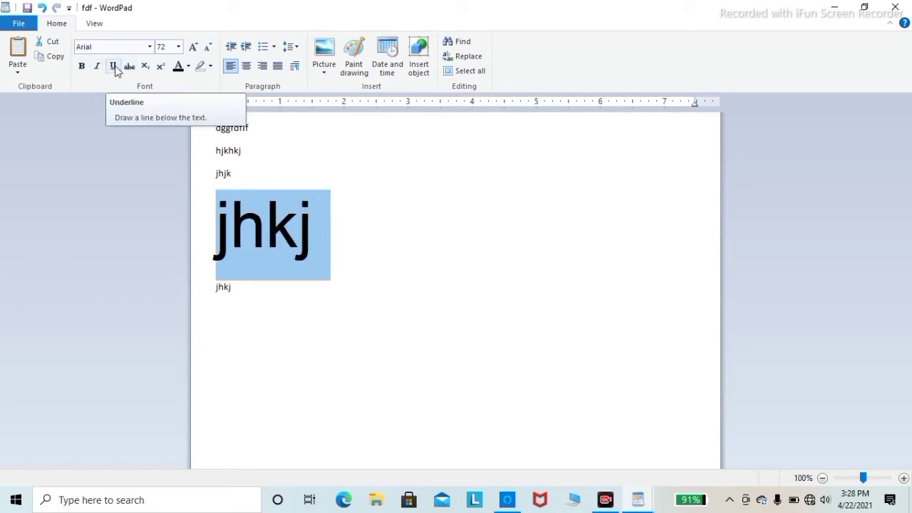
- Turn on underlining and replace the selected fourth line with "jkljkljjkj jk jl"
click(114, 67)
text(jkljklj)
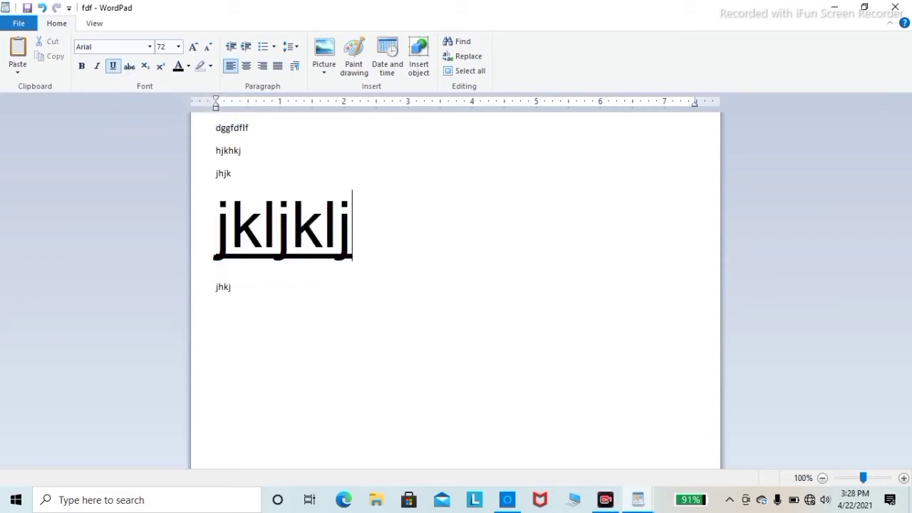
text(jkj jk jl)
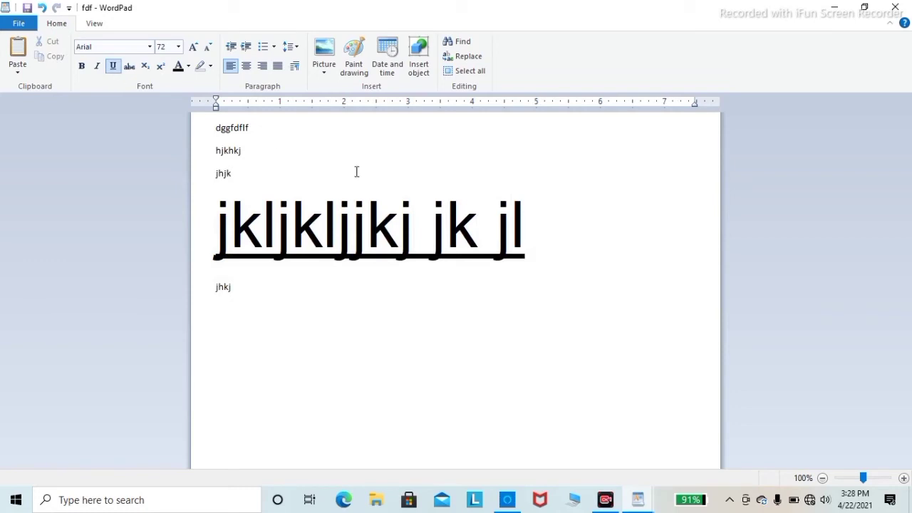
- Strike through the whole large line, and remove both its strikethrough and its underline
triple_click(546, 239)
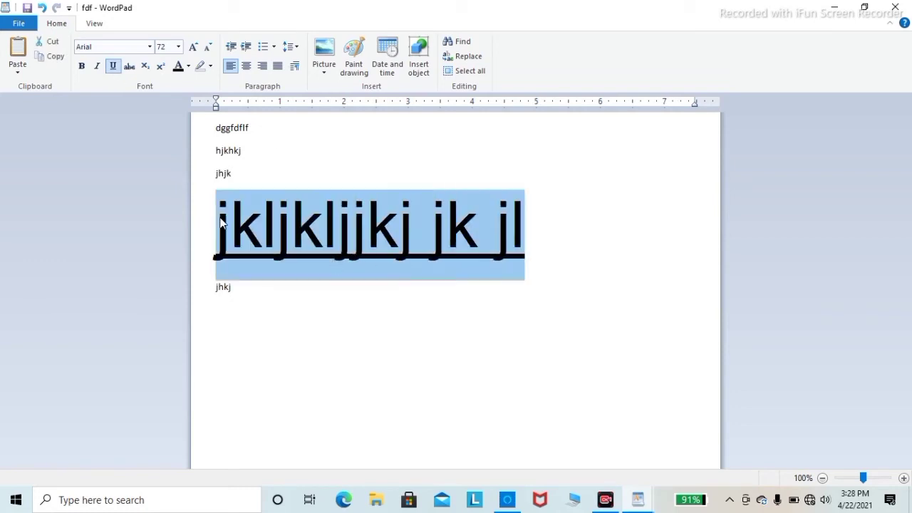
click(130, 67)
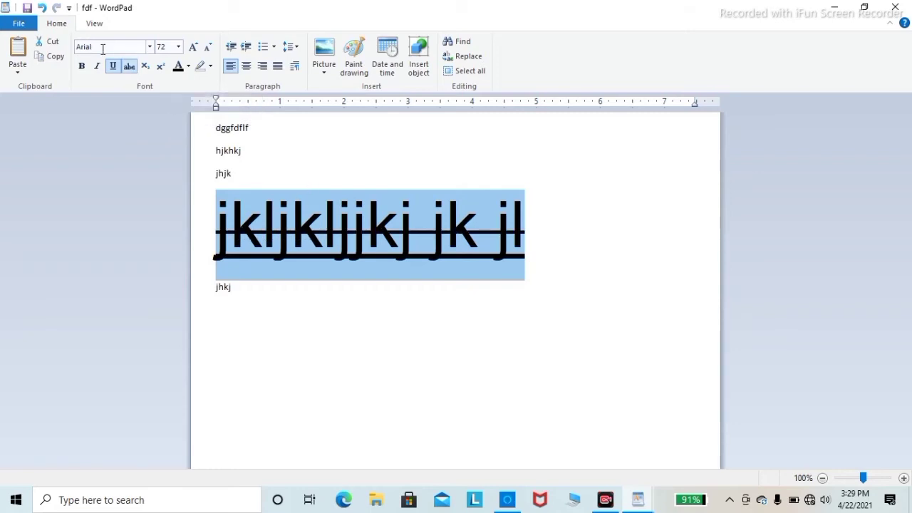
click(130, 70)
click(116, 68)
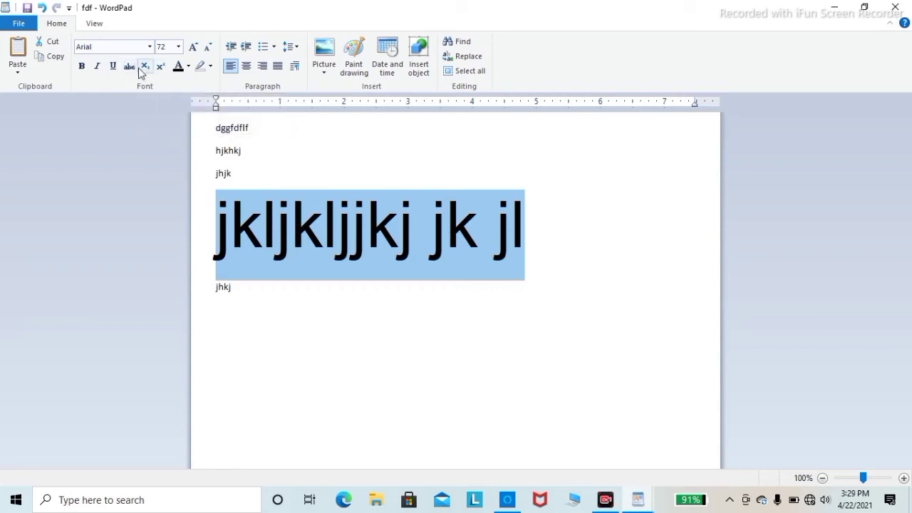
- Replace the selected large line with the expression "(a+b)"
key(Delete)
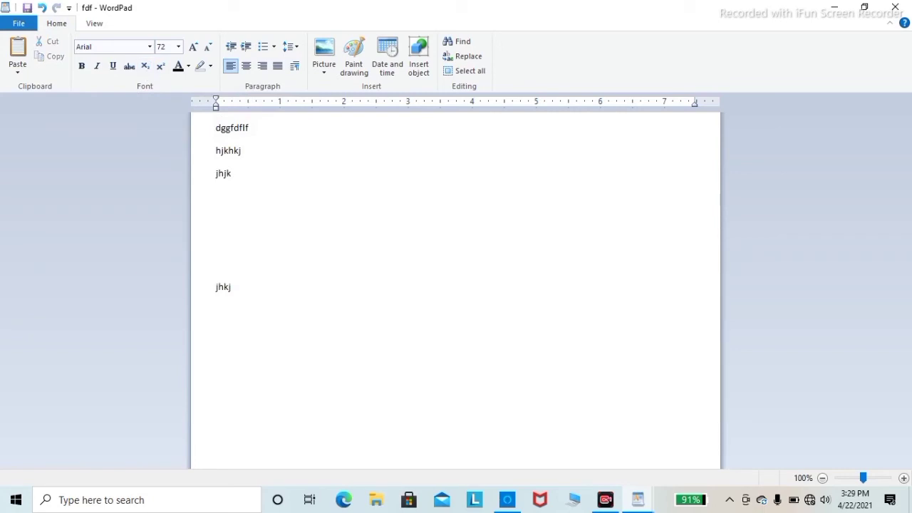
text(())
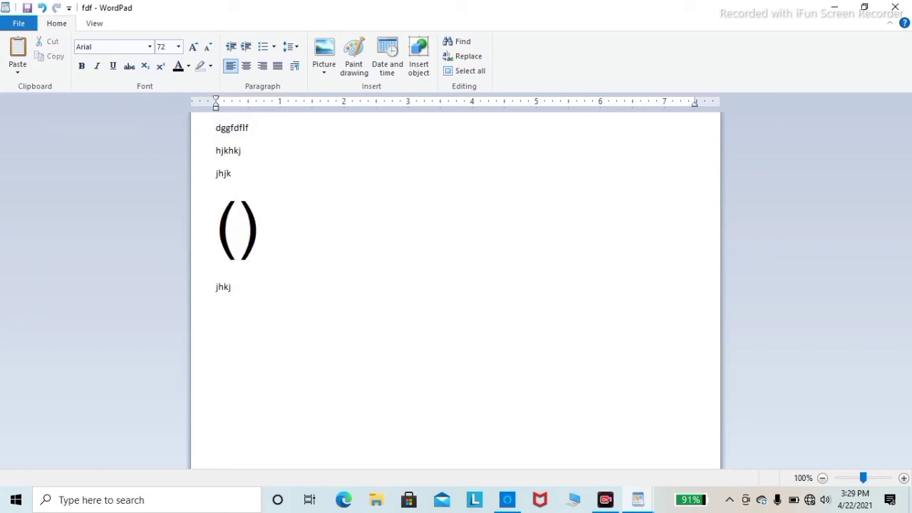
key(Left)
text(a+b)
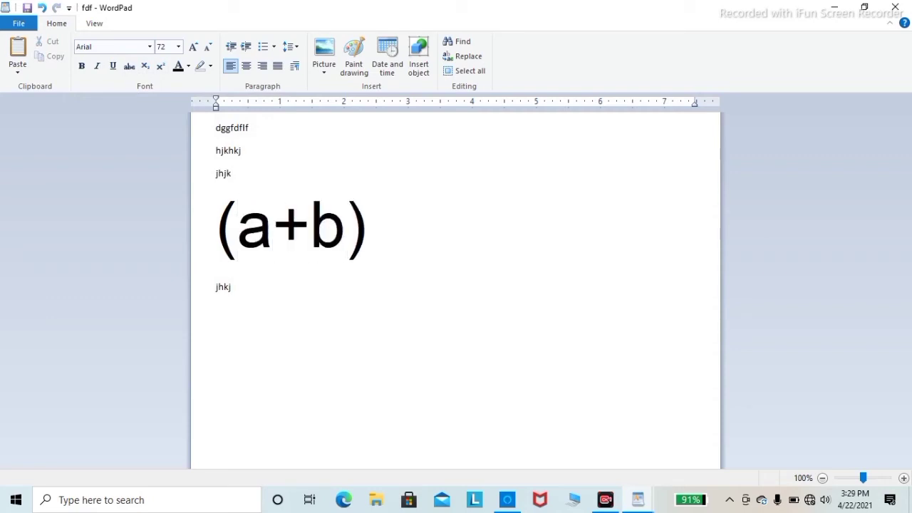
- Append a 2 to the large expression "(a+b)" and format that 2 as superscript
key(Right)
text(2)
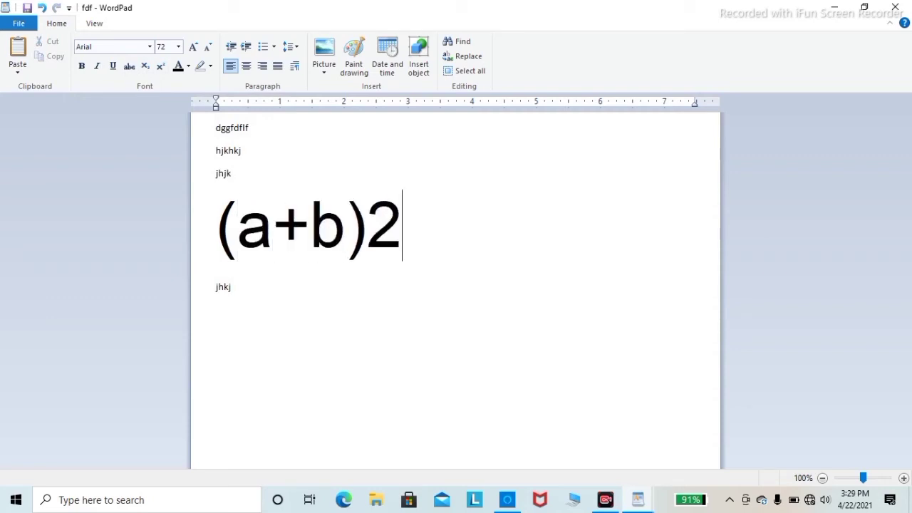
click(383, 217)
key(shift+Right)
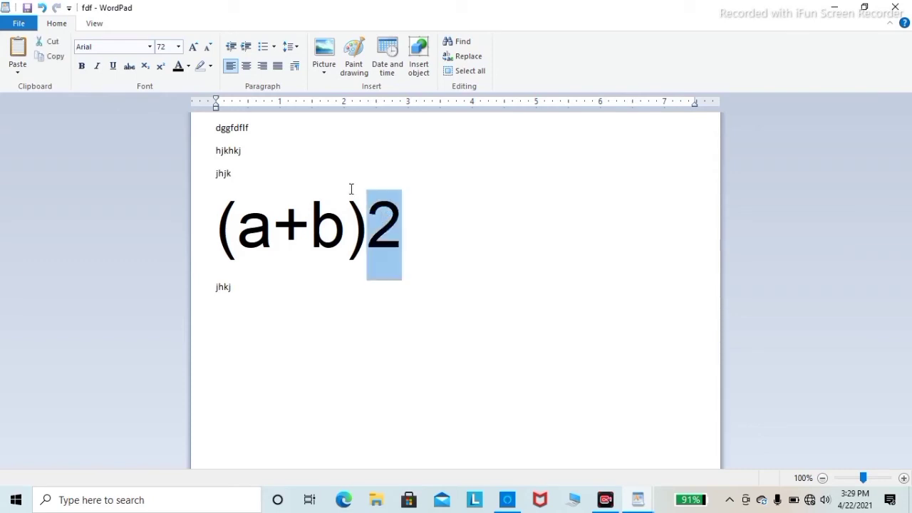
click(161, 66)
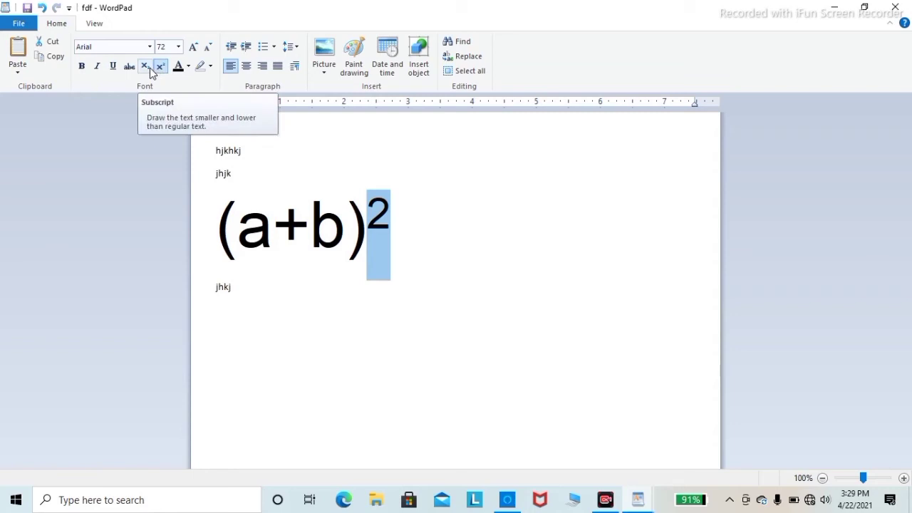
- Add a new line reading "H2O" directly below the squared expression
click(411, 233)
key(Return)
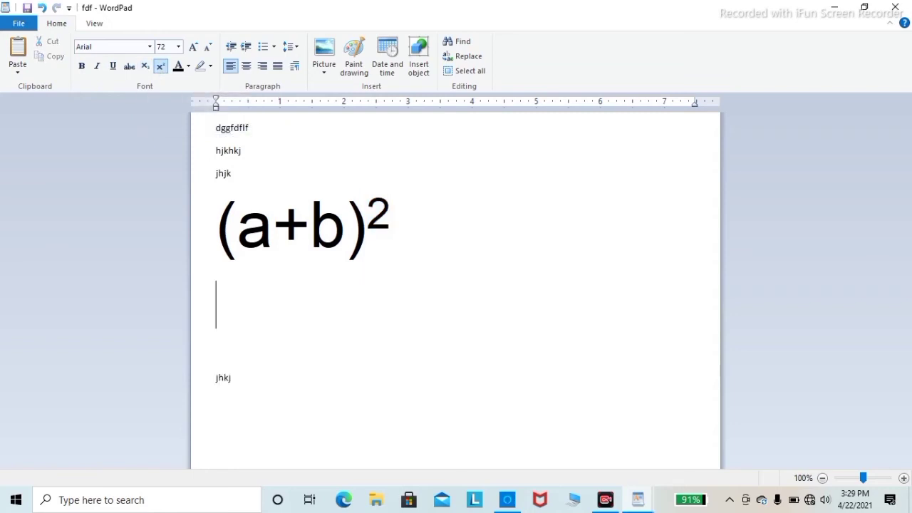
text(h)
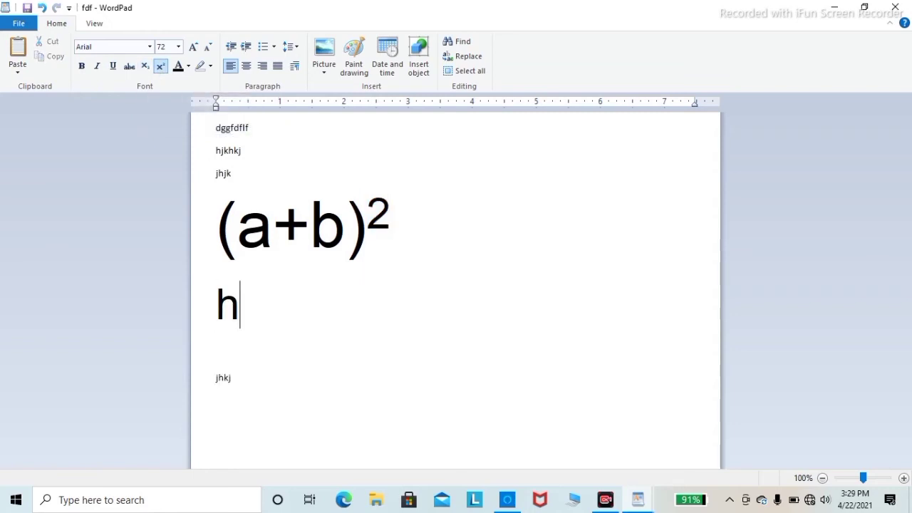
key(BackSpace)
text(H2O)
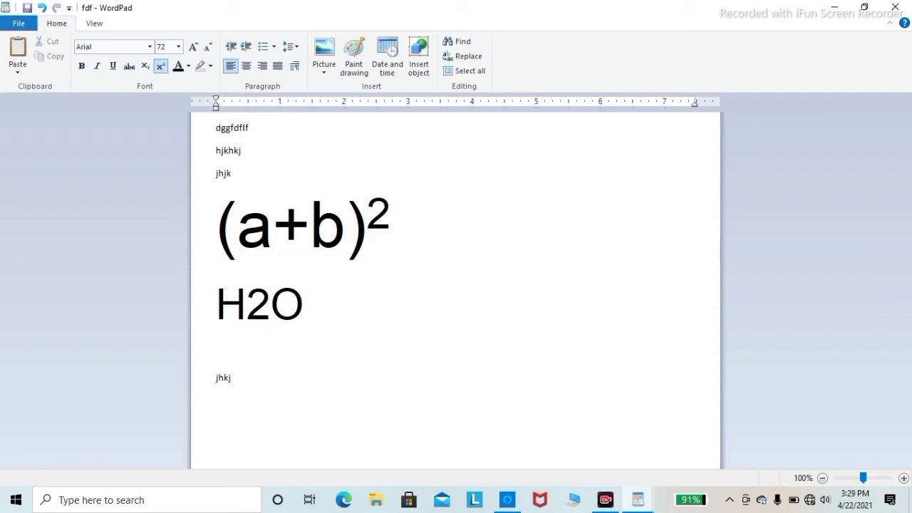
- Format the 2 in "H2O" as subscript
click(271, 303)
key(shift+Left)
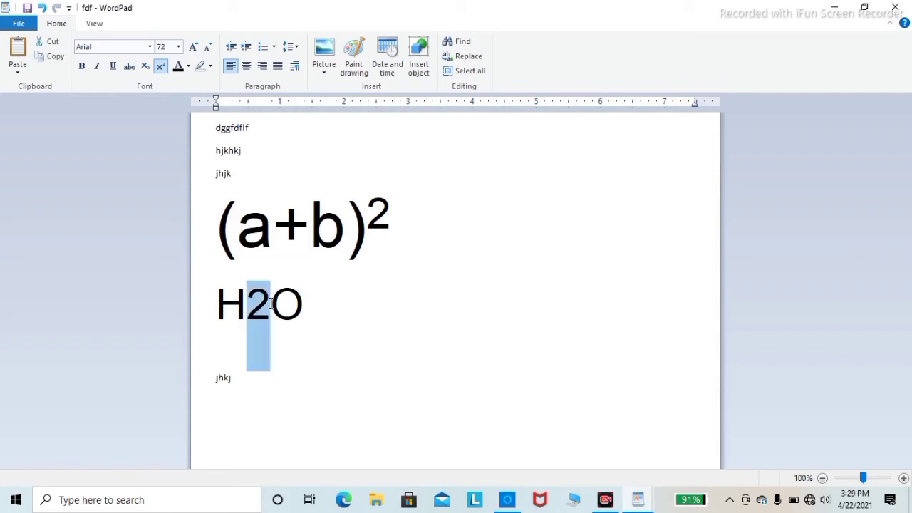
click(146, 68)
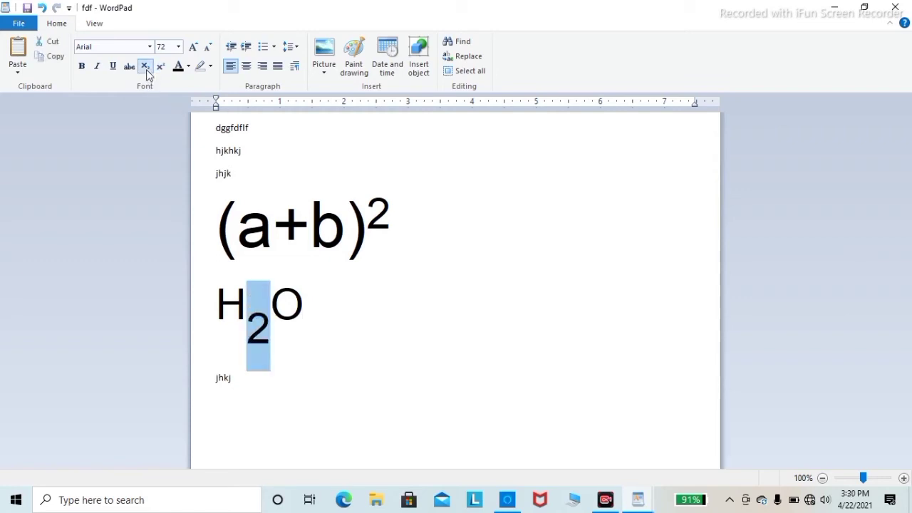
click(306, 345)
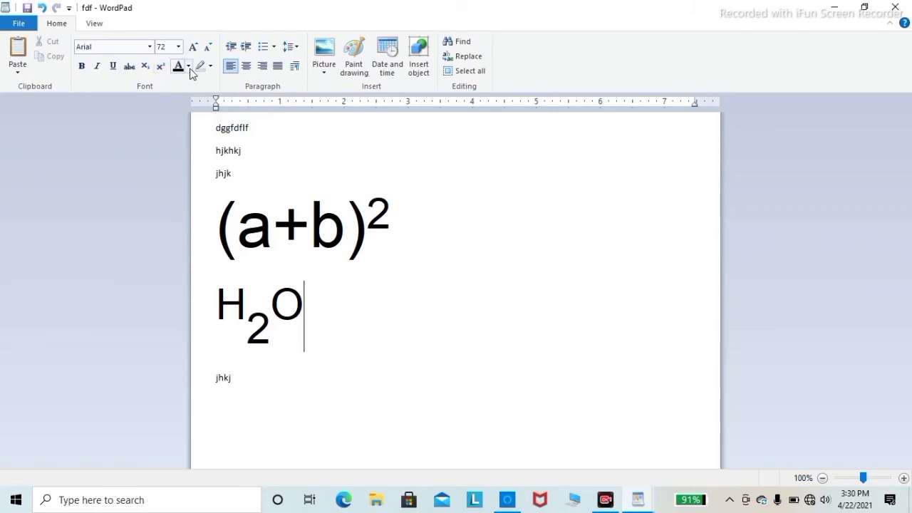
- Change the font color of the whole H2O formula to bright red
click(329, 326)
double_click(238, 309)
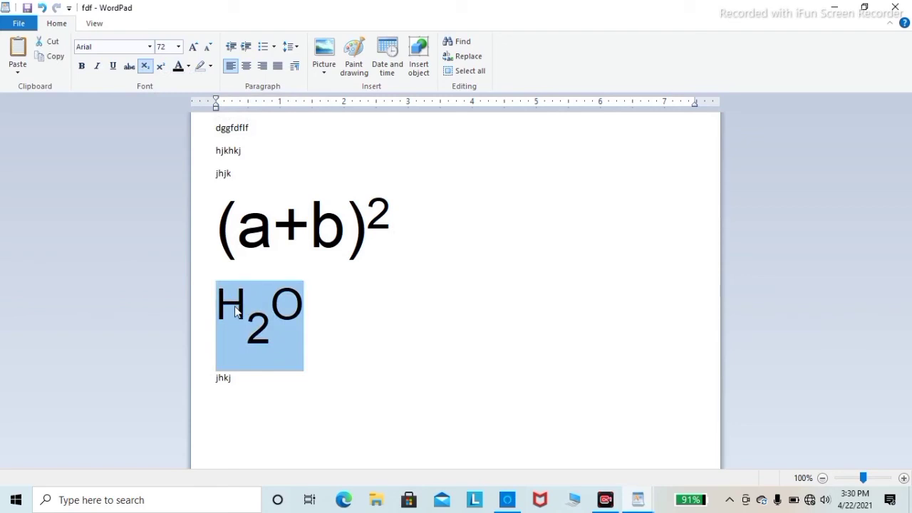
click(190, 66)
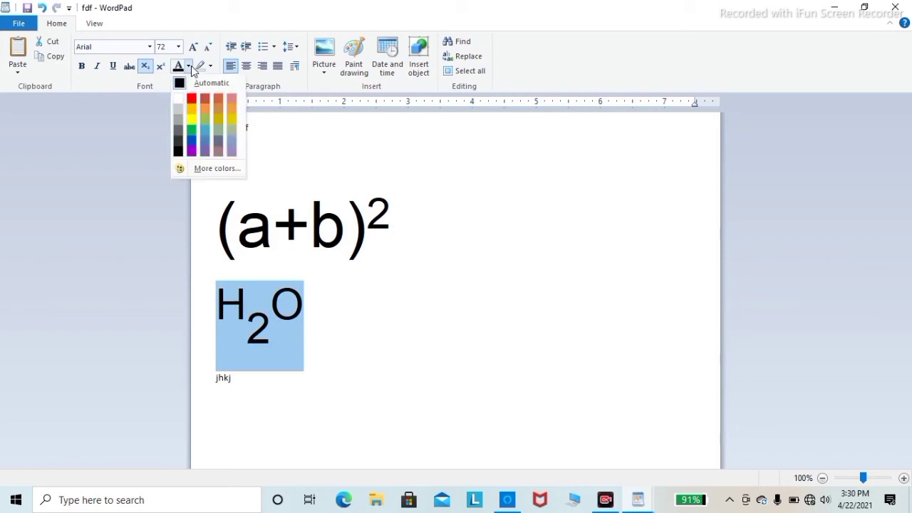
click(193, 101)
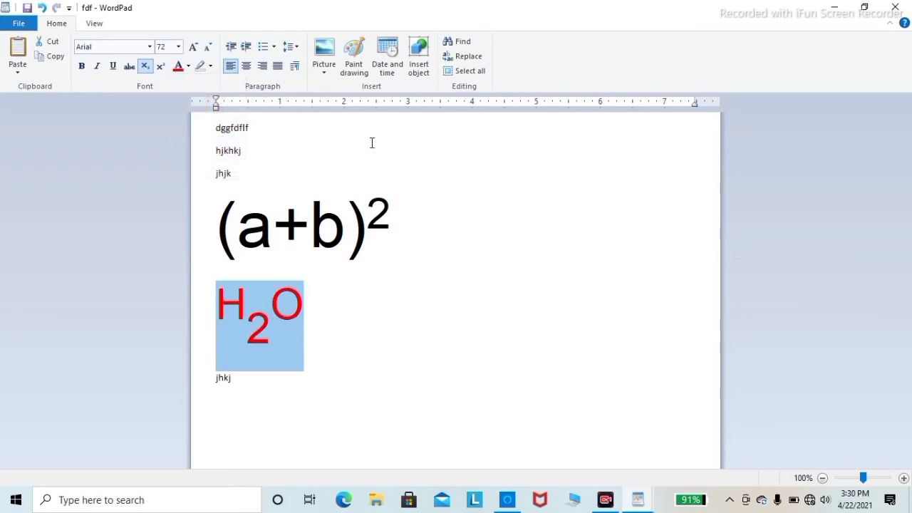
- Change the font color of the second line, "hjkhkj", to a muted orange-red shade
click(243, 151)
drag(243, 151, 205, 155)
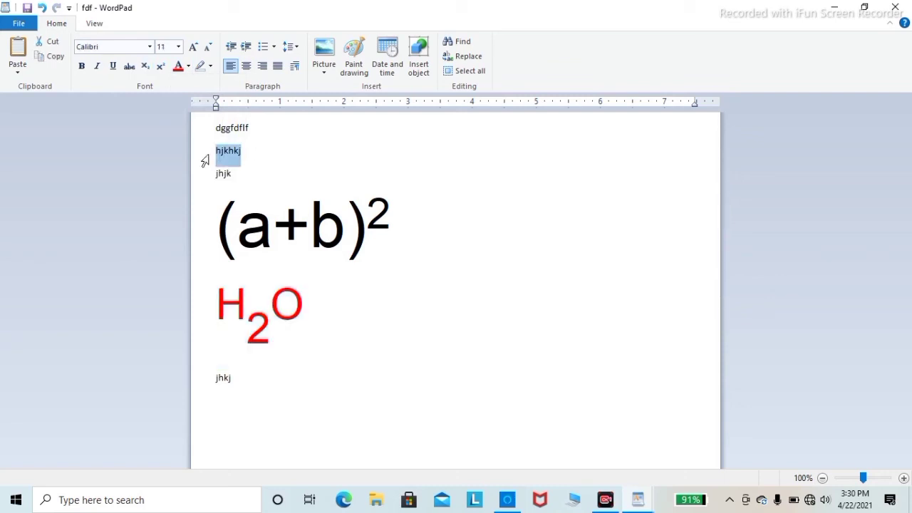
click(189, 67)
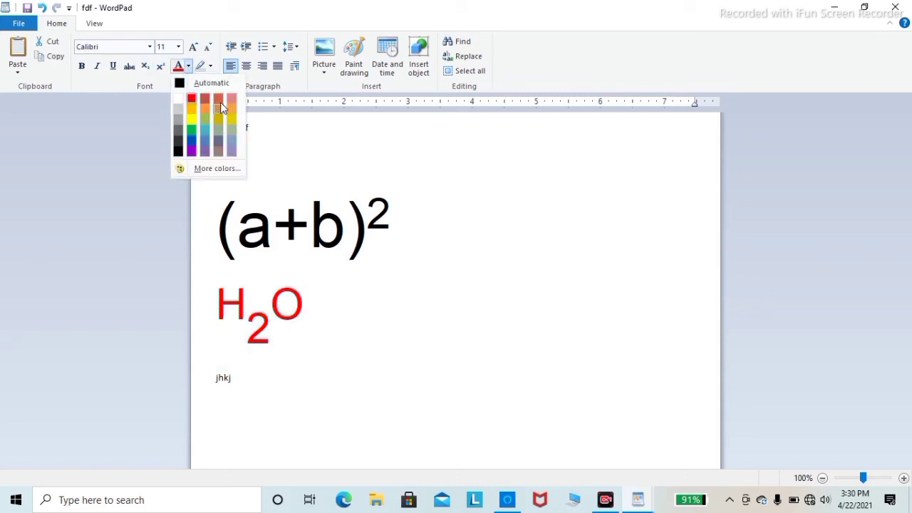
click(220, 104)
click(283, 172)
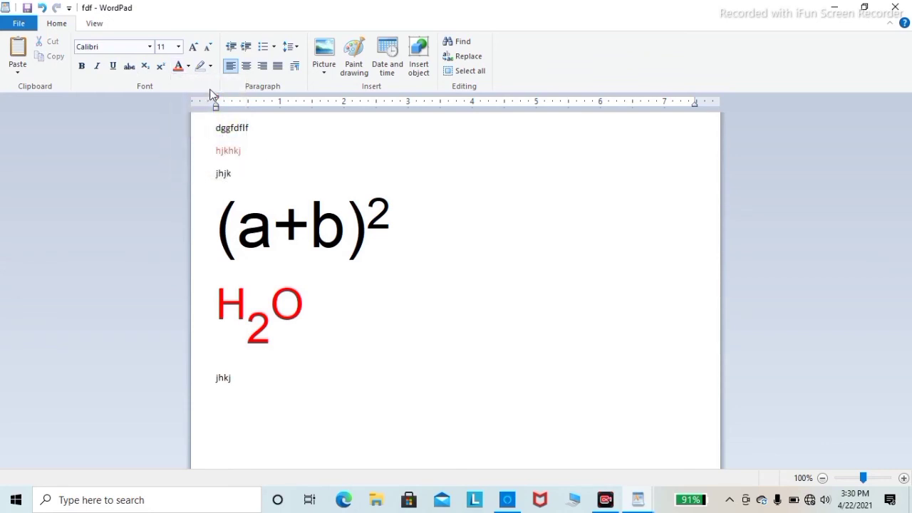
- Highlight the whole squared expression "(a+b)2" in bright green
click(211, 68)
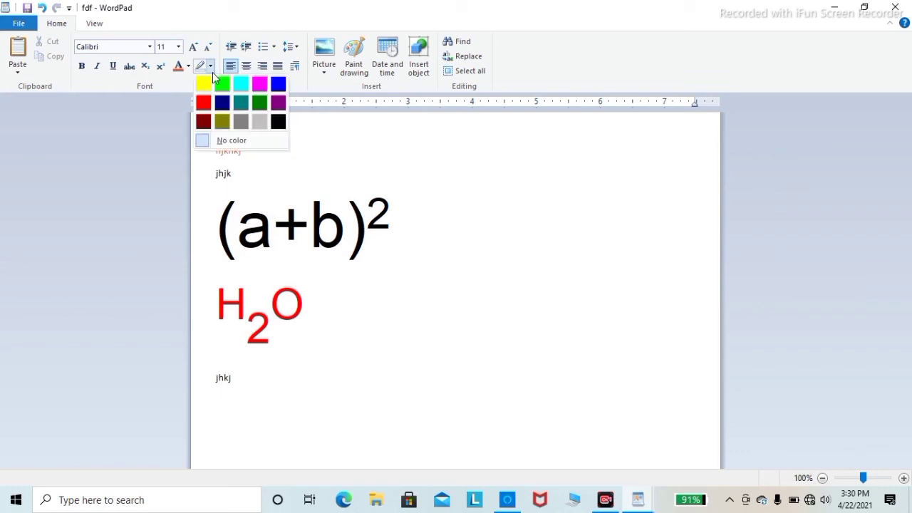
click(405, 243)
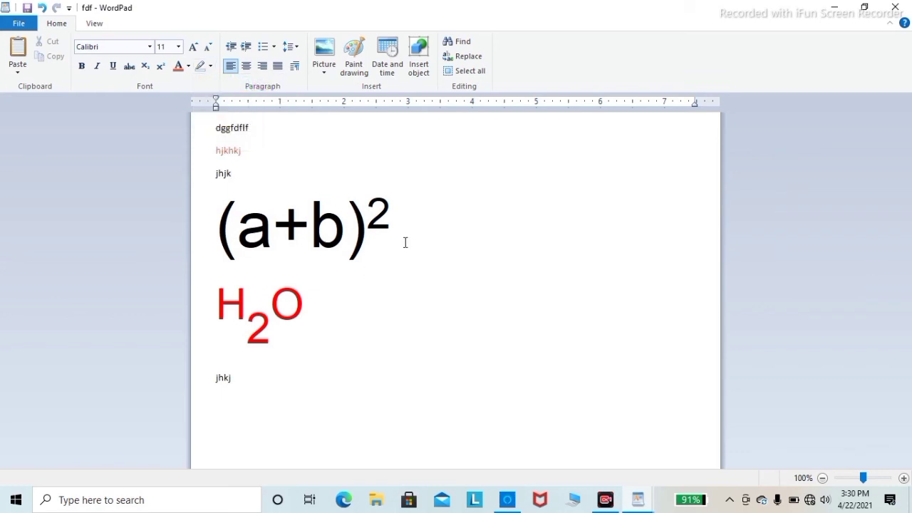
drag(388, 234, 250, 239)
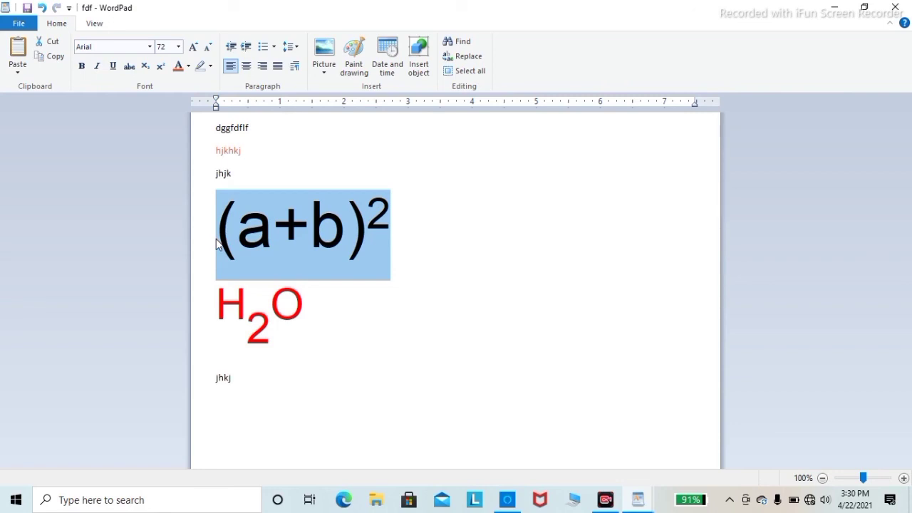
click(211, 66)
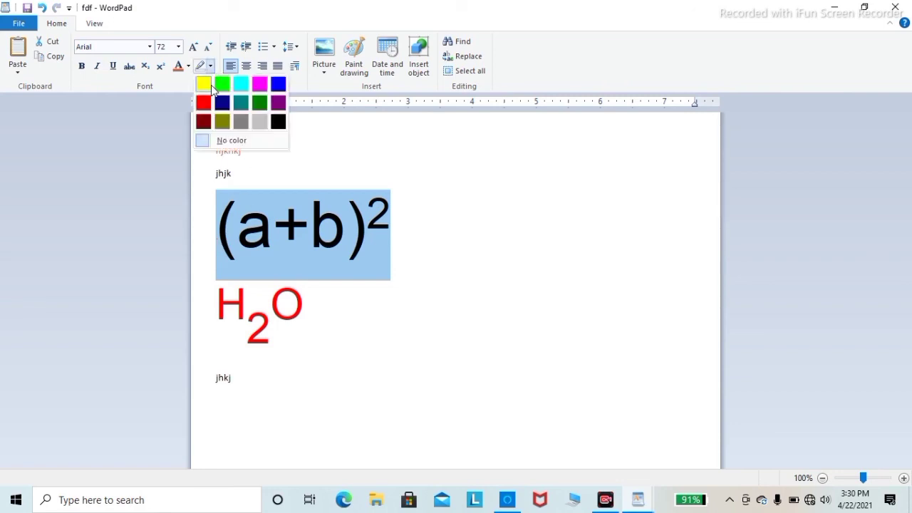
click(222, 84)
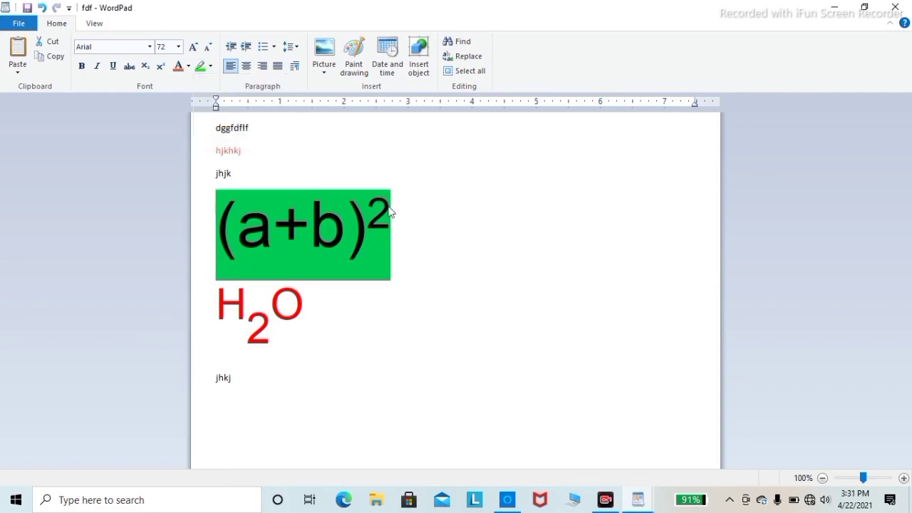
click(412, 218)
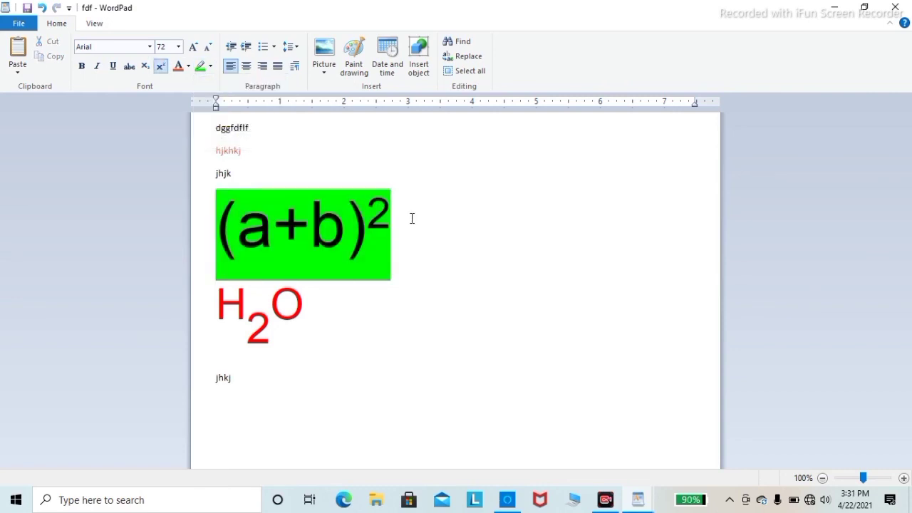
click(14, 26)
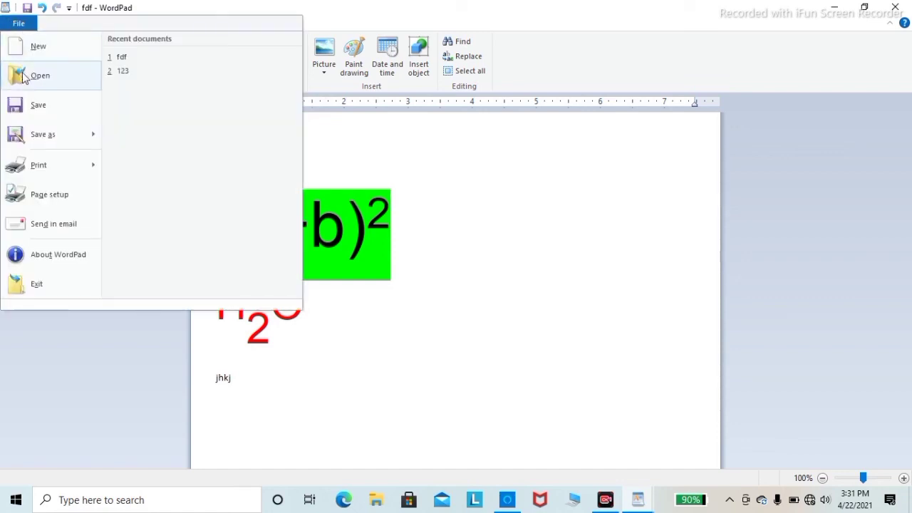
click(171, 8)
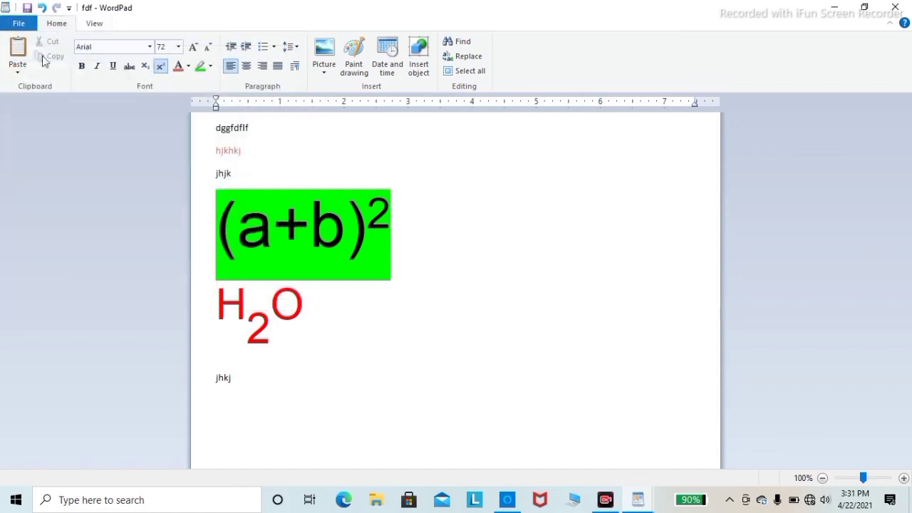